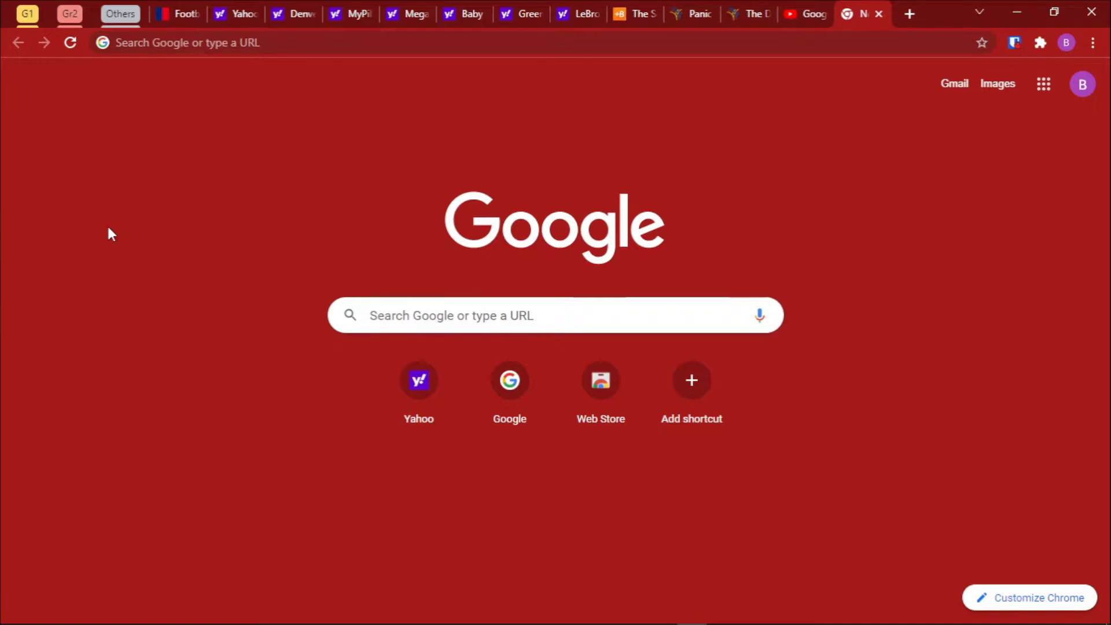
- Expand the collapsed Others, Gr2 and G1 group chips to reveal all their tabs
{"action": "left_click", "coordinate": [119, 22]}
{"action": "left_click", "coordinate": [68, 22]}
{"action": "left_click", "coordinate": [34, 22]}
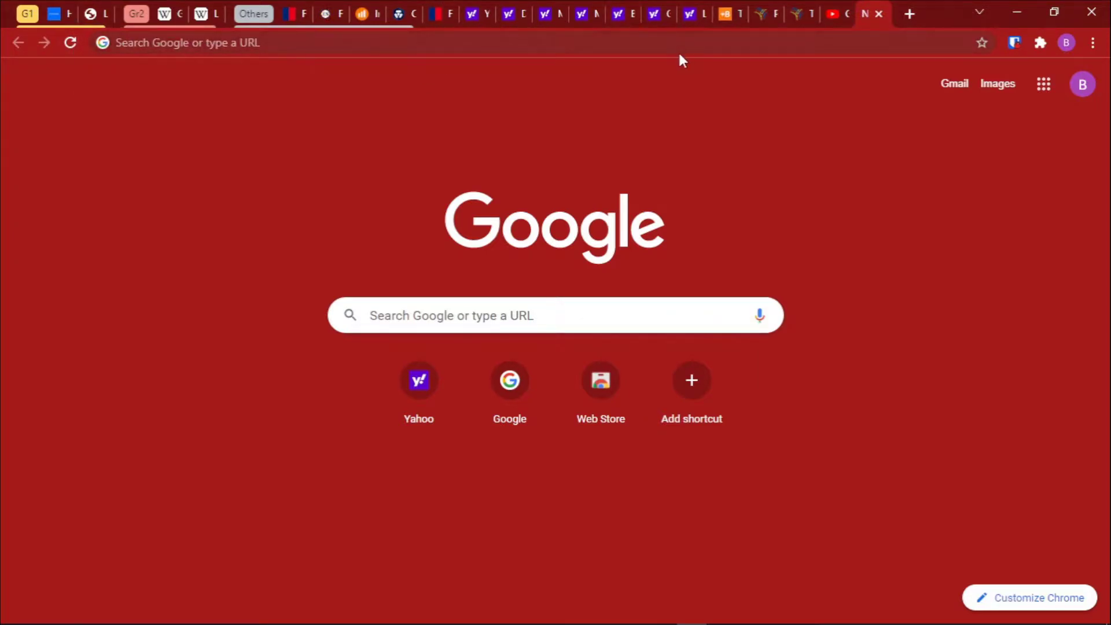
- Visit the Yahoo Denver article tab, then switch to the Business Insider YouTube-email tab in G1
{"action": "left_click", "coordinate": [509, 23]}
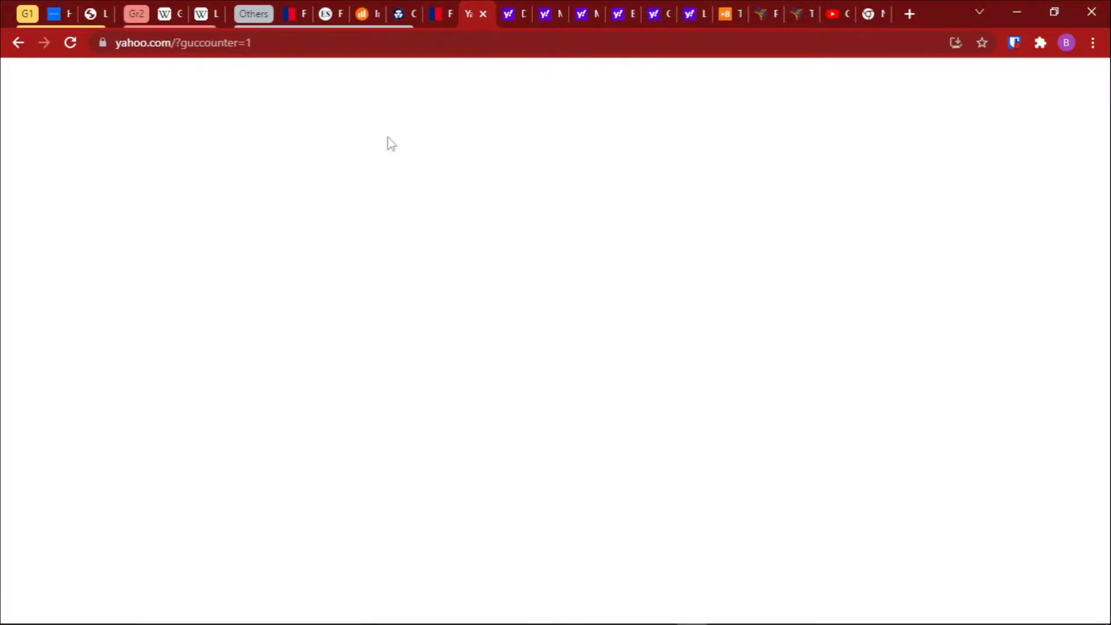
{"action": "left_click", "coordinate": [64, 17]}
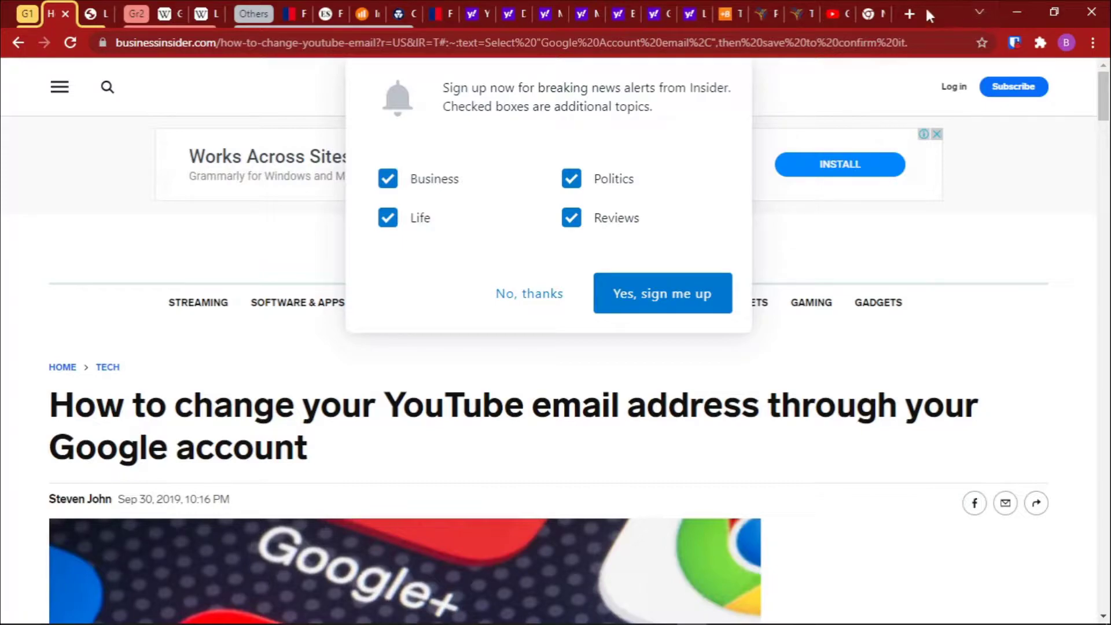
- Open tab search and browse the Open Tabs and Recently Closed lists
{"action": "left_click", "coordinate": [980, 9]}
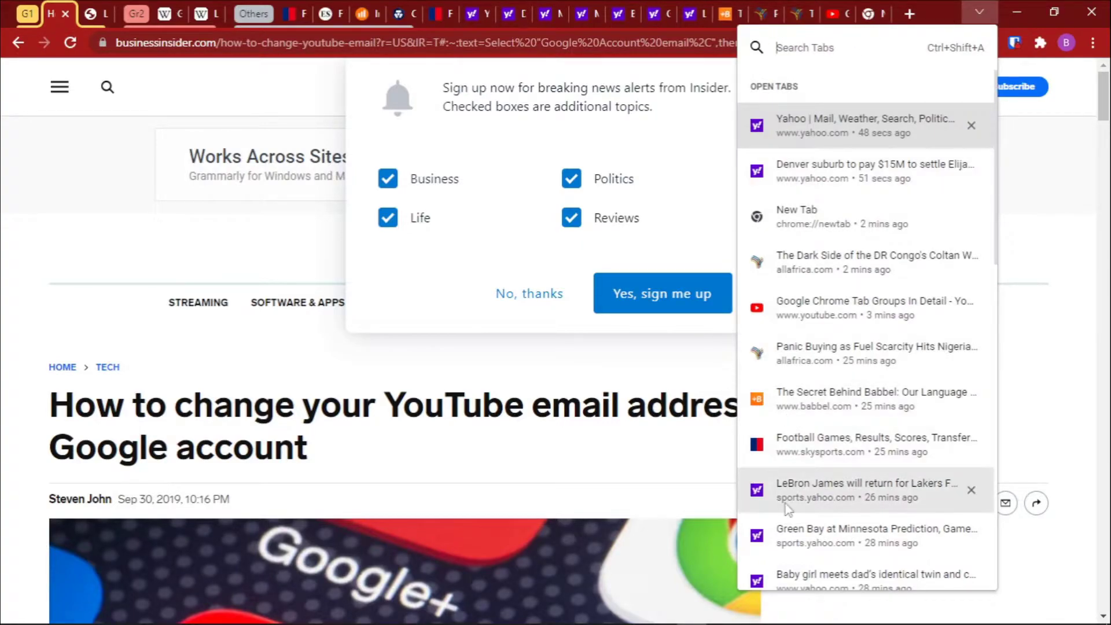
{"action": "scroll", "coordinate": [825, 220], "scroll_direction": "down", "scroll_amount": 10}
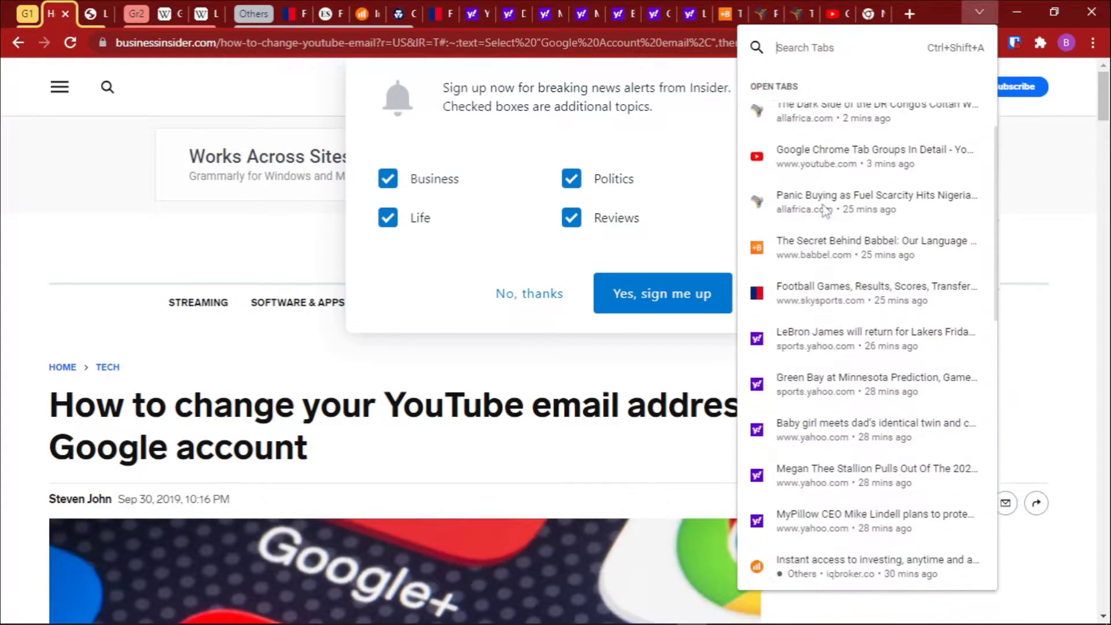
{"action": "scroll", "coordinate": [827, 237], "scroll_direction": "down", "scroll_amount": 3}
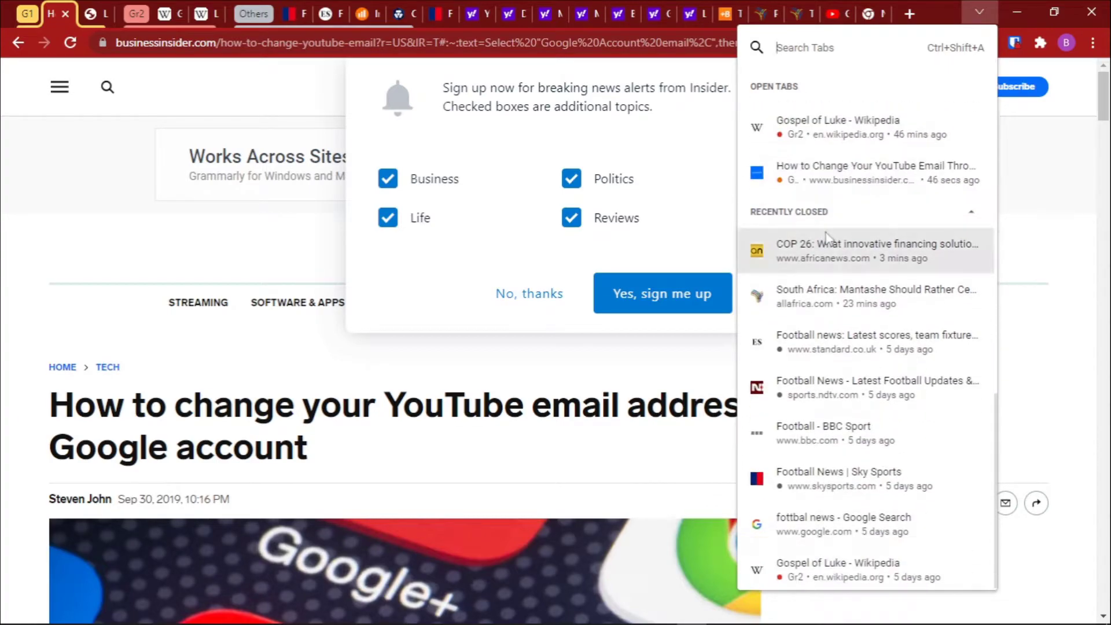
{"action": "scroll", "coordinate": [828, 239], "scroll_direction": "up", "scroll_amount": 5}
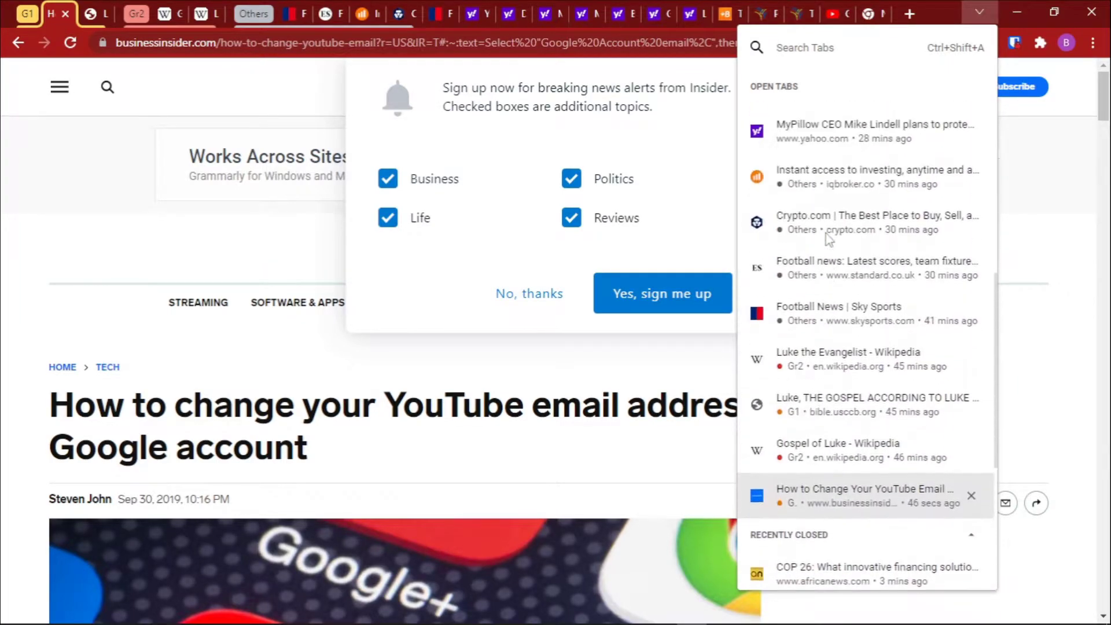
{"action": "scroll", "coordinate": [828, 237], "scroll_direction": "up", "scroll_amount": 10}
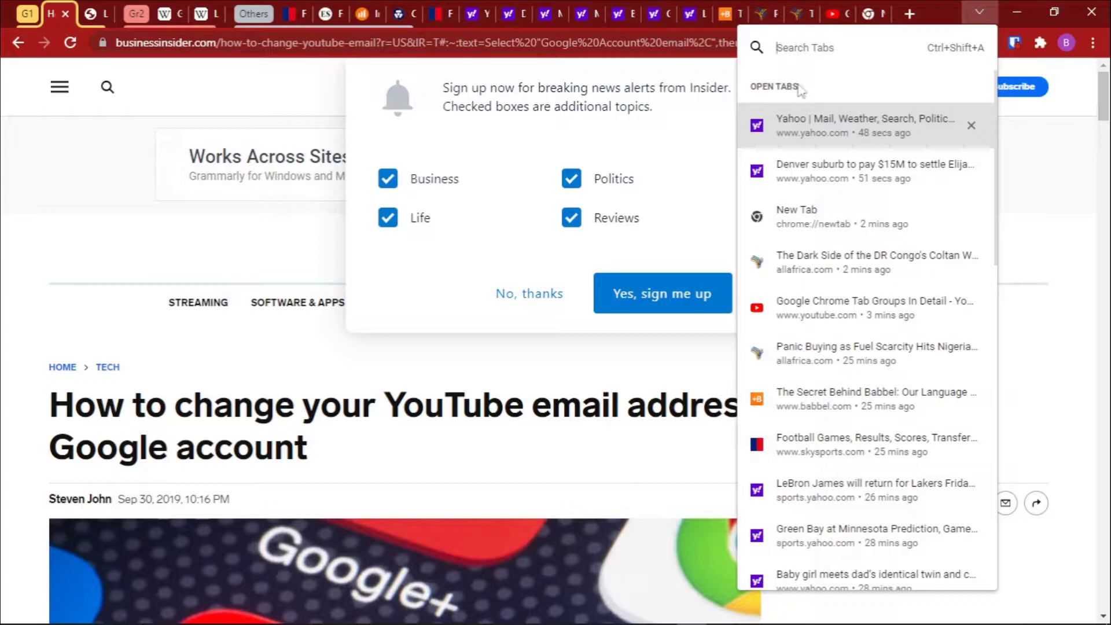
{"action": "scroll", "coordinate": [805, 209], "scroll_direction": "down", "scroll_amount": 4}
{"action": "scroll", "coordinate": [805, 197], "scroll_direction": "down", "scroll_amount": 3}
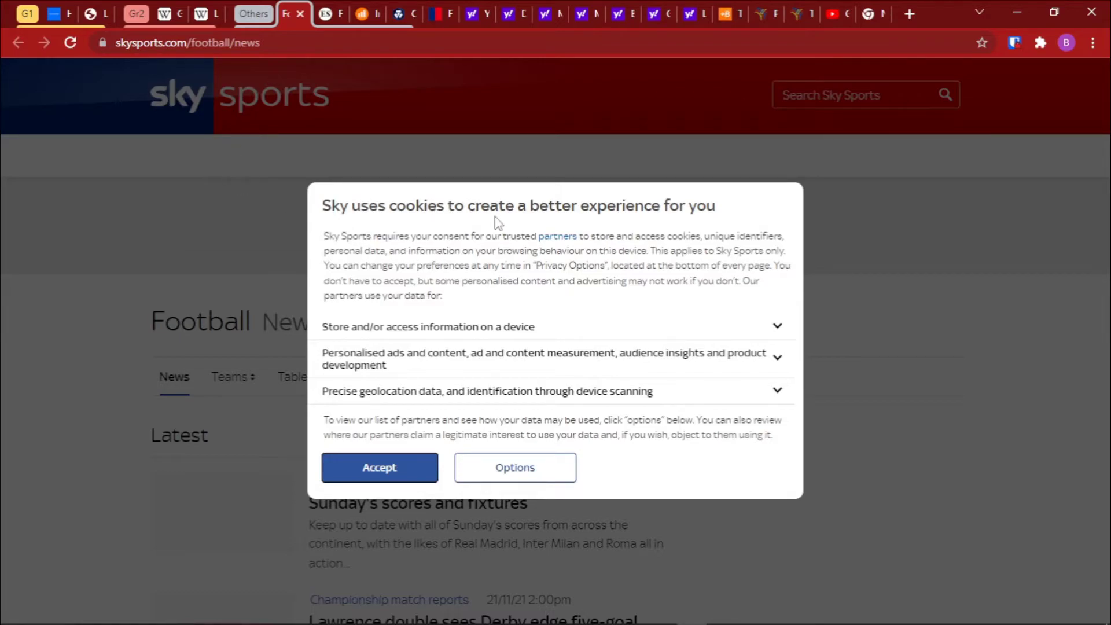
- Accept the Sky Sports cookie notice, check the page, and reopen the tab search list
{"action": "left_click", "coordinate": [399, 470]}
{"action": "scroll", "coordinate": [439, 318], "scroll_direction": "down", "scroll_amount": 10}
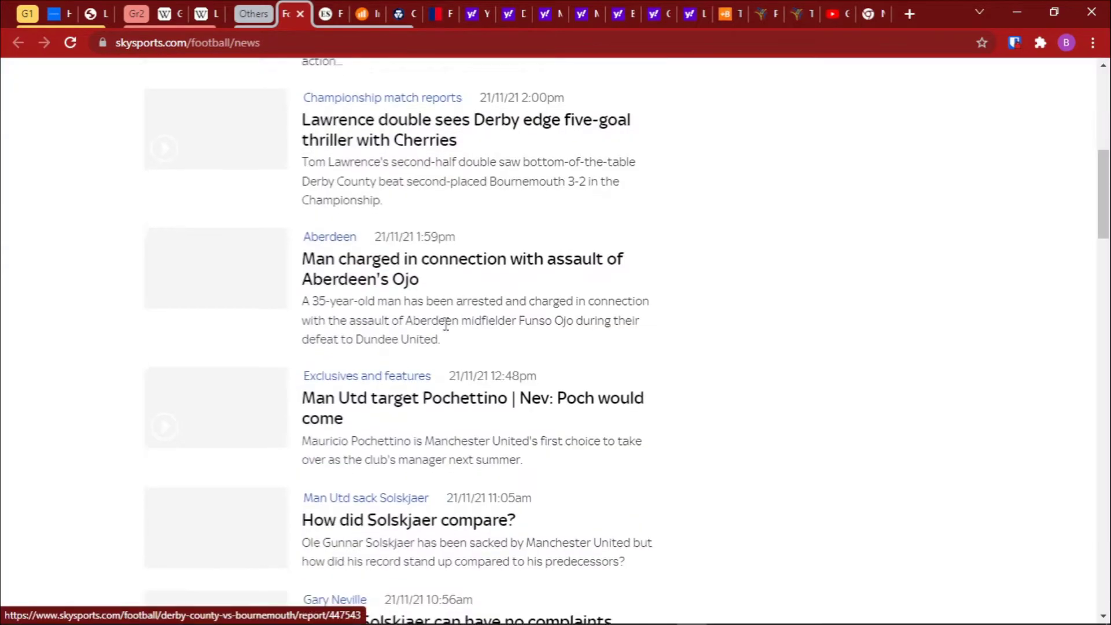
{"action": "scroll", "coordinate": [459, 459], "scroll_direction": "up", "scroll_amount": 10}
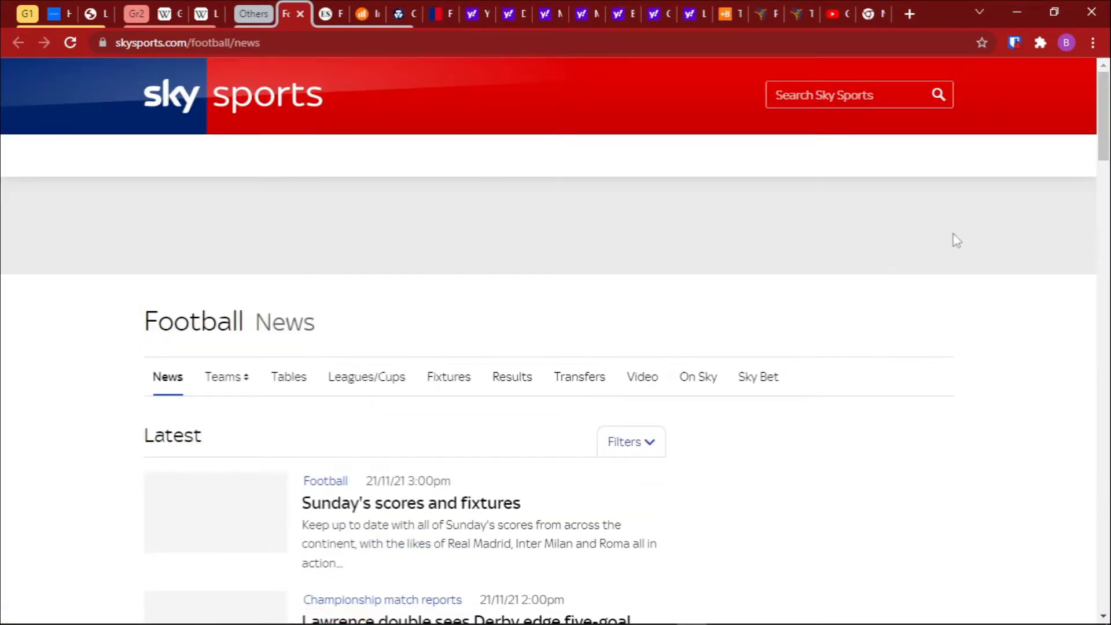
{"action": "left_click", "coordinate": [976, 15]}
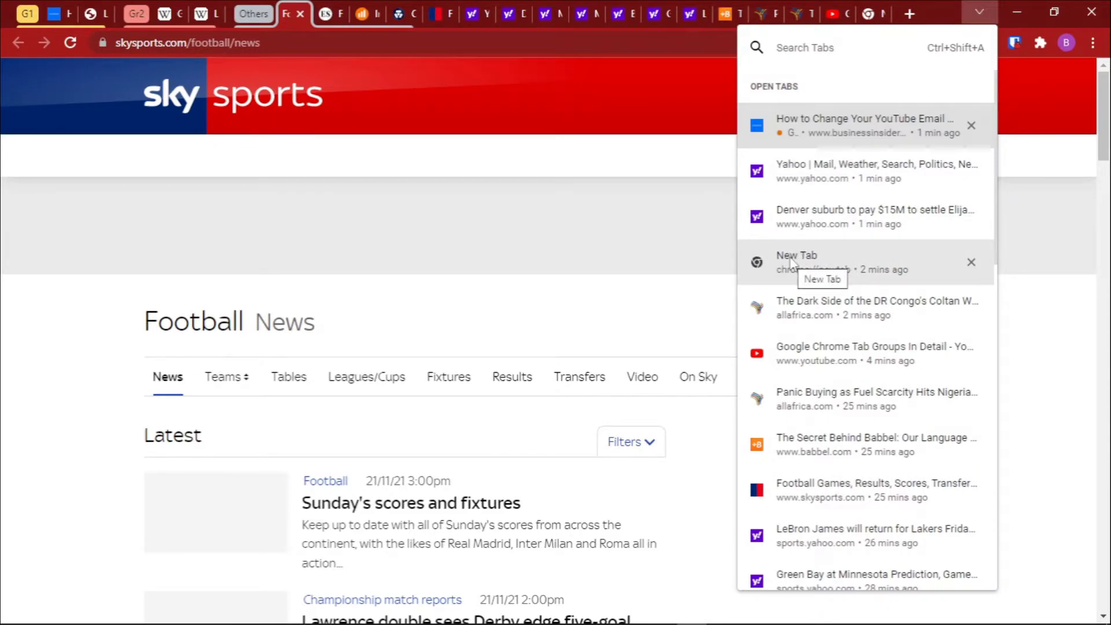
- Visit the iqbroker investing tab, then the New Tab page, and reopen the tab search list
{"action": "left_click", "coordinate": [460, 84]}
{"action": "left_click", "coordinate": [363, 16]}
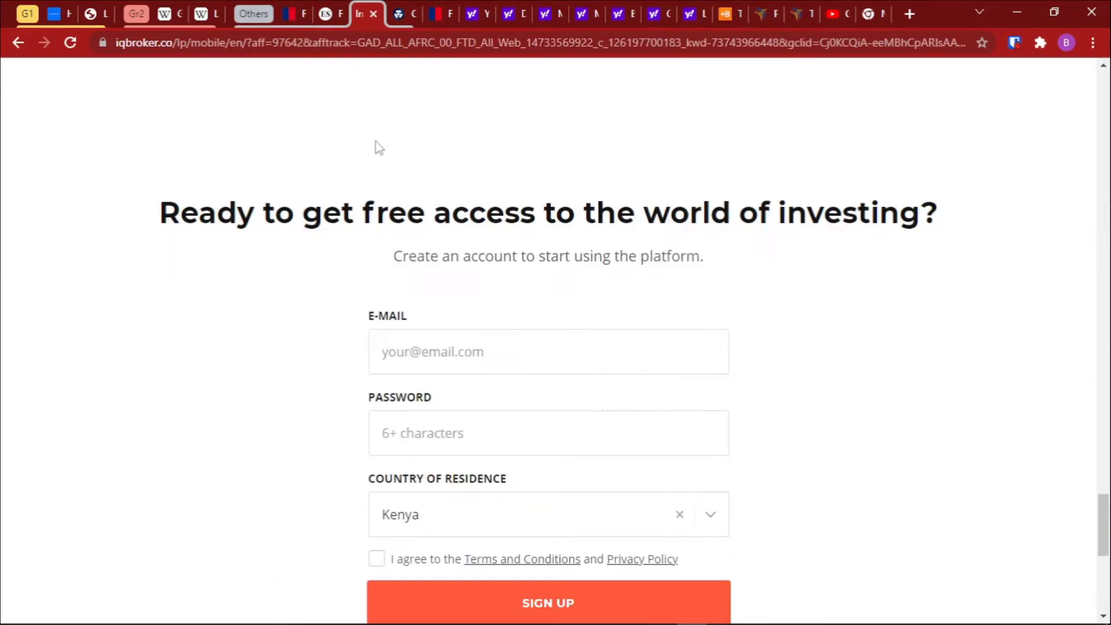
{"action": "scroll", "coordinate": [325, 191], "scroll_direction": "up", "scroll_amount": 8}
{"action": "scroll", "coordinate": [297, 181], "scroll_direction": "up", "scroll_amount": 3}
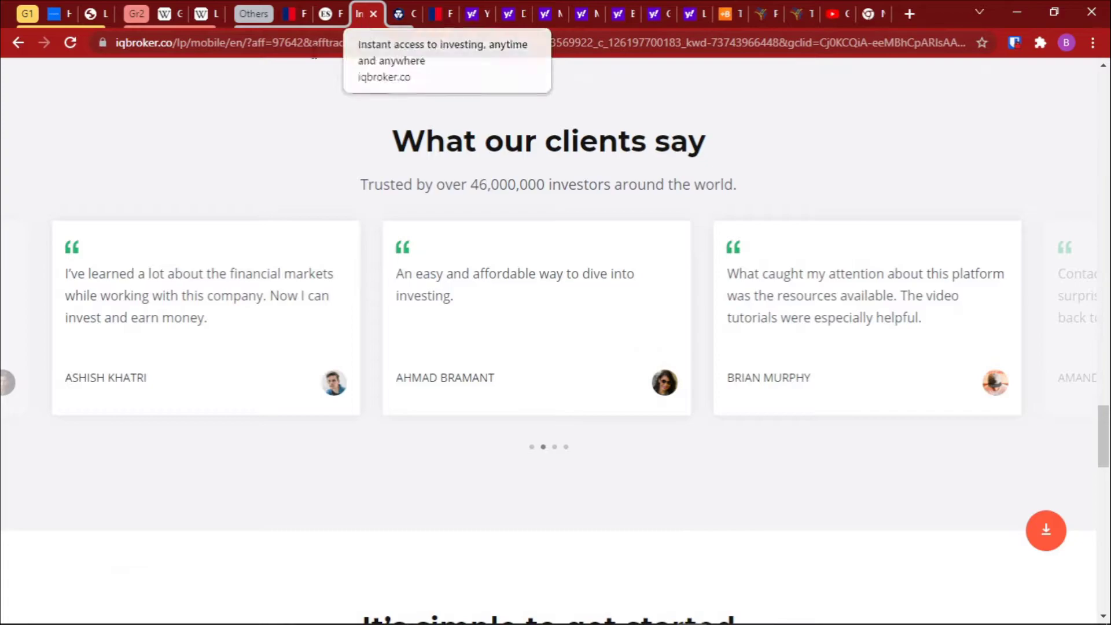
{"action": "left_click", "coordinate": [867, 14]}
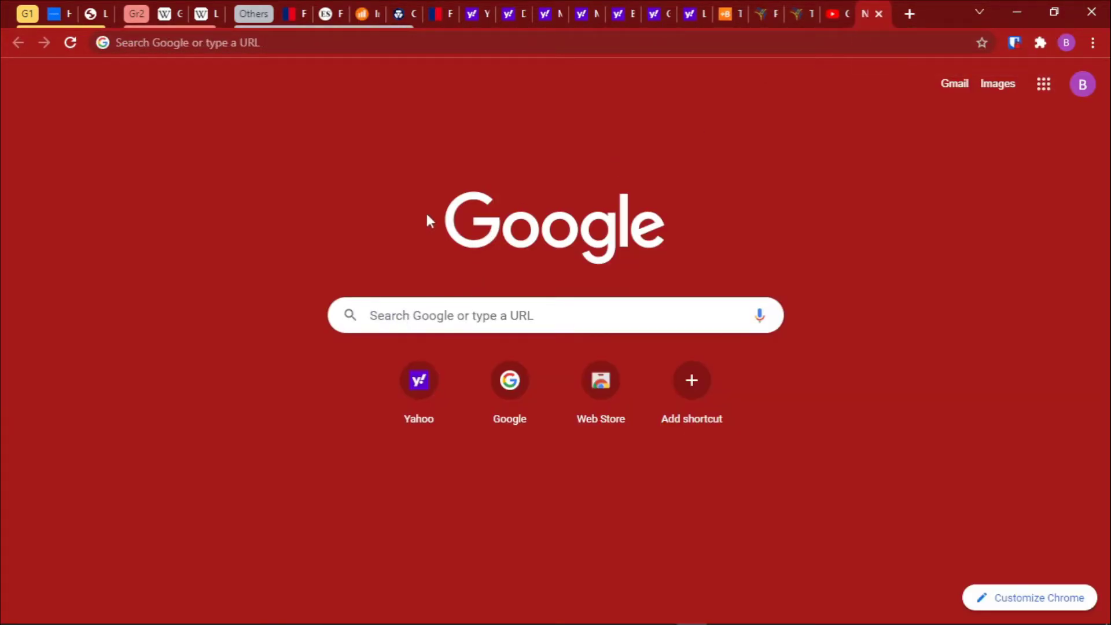
{"action": "left_click", "coordinate": [982, 10]}
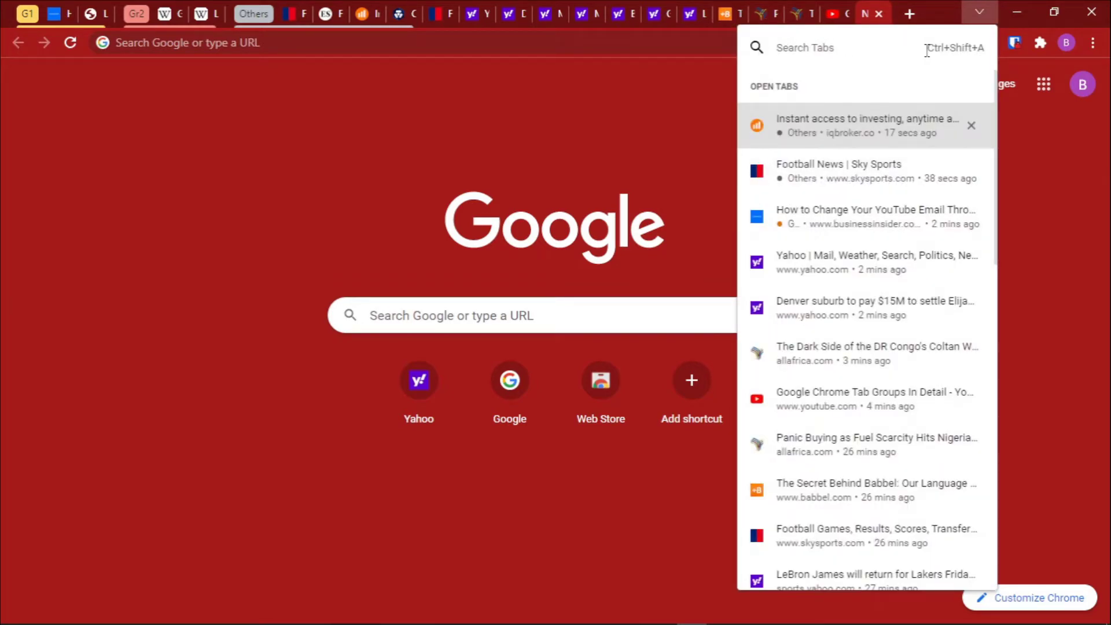
{"action": "left_click", "coordinate": [979, 12]}
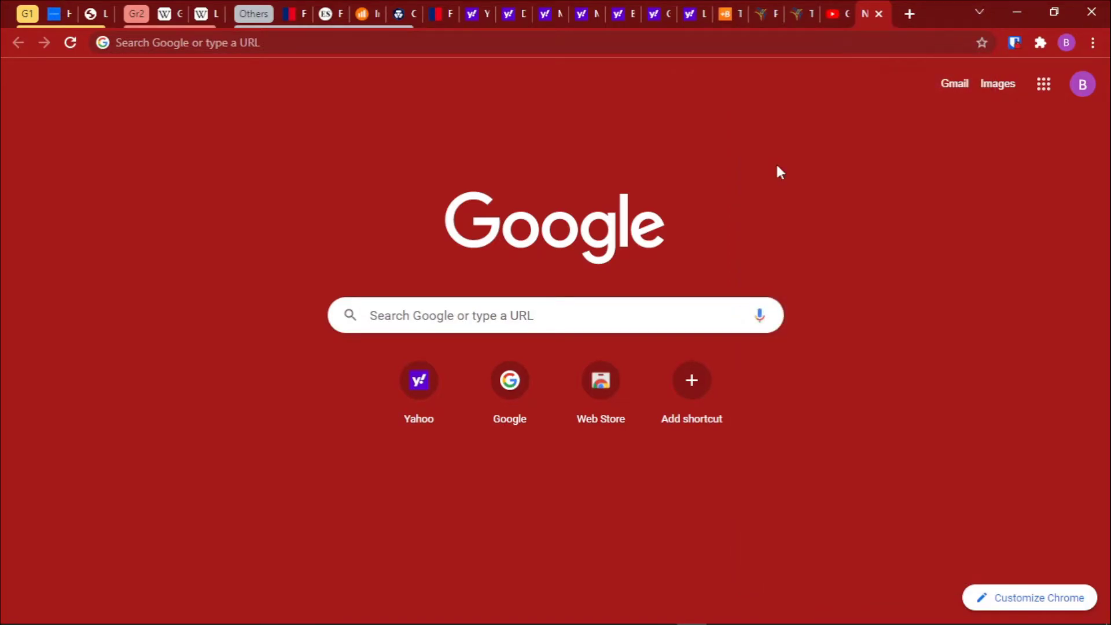
{"action": "key", "text": "ctrl+shift+a"}
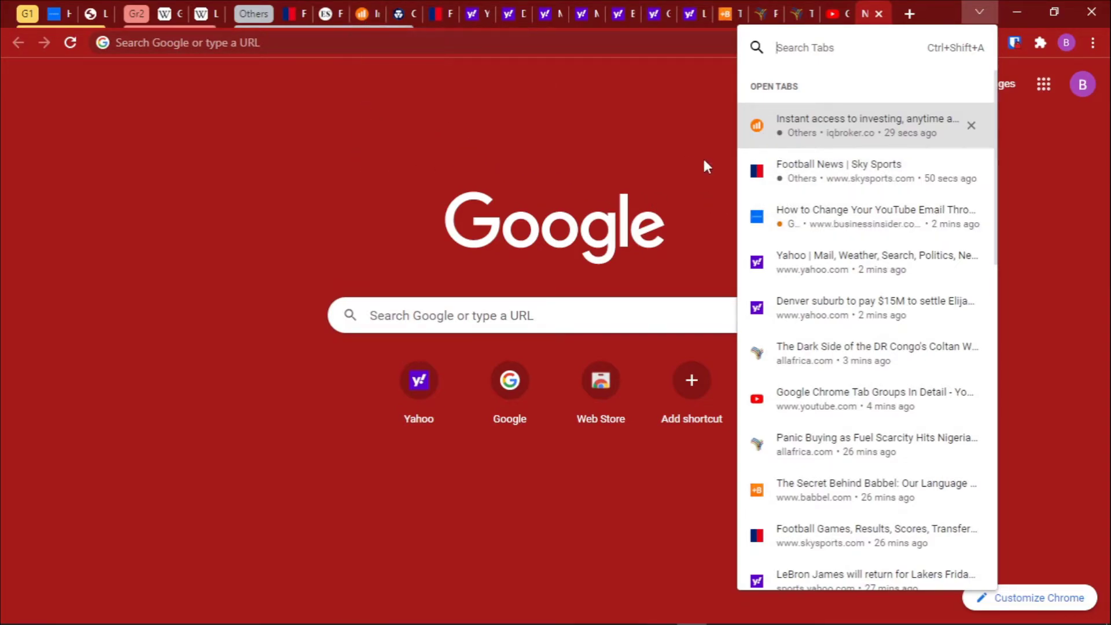
{"action": "scroll", "coordinate": [833, 159], "scroll_direction": "down", "scroll_amount": 4}
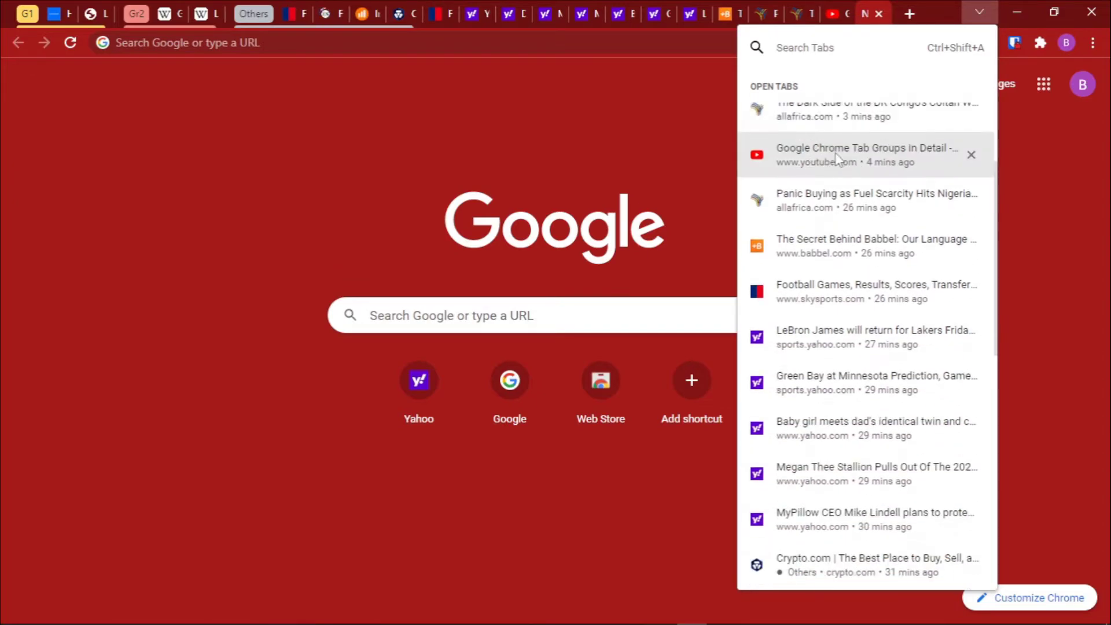
{"action": "scroll", "coordinate": [837, 160], "scroll_direction": "up", "scroll_amount": 3}
{"action": "scroll", "coordinate": [839, 202], "scroll_direction": "down", "scroll_amount": 8}
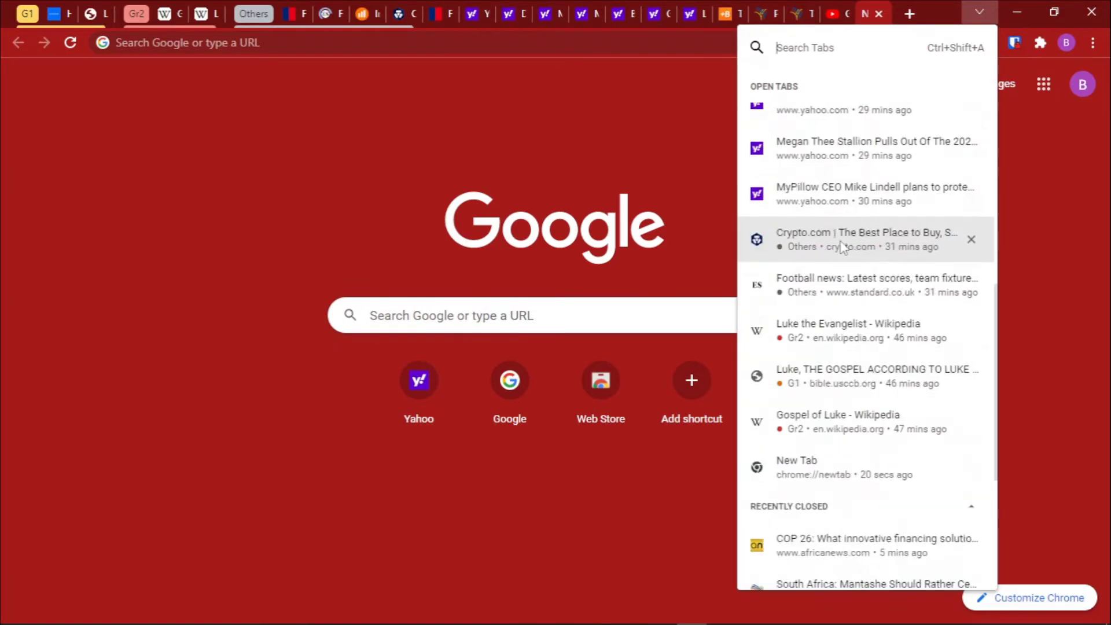
{"action": "scroll", "coordinate": [841, 246], "scroll_direction": "down", "scroll_amount": 3}
{"action": "scroll", "coordinate": [838, 220], "scroll_direction": "up", "scroll_amount": 10}
{"action": "scroll", "coordinate": [816, 162], "scroll_direction": "down", "scroll_amount": 6}
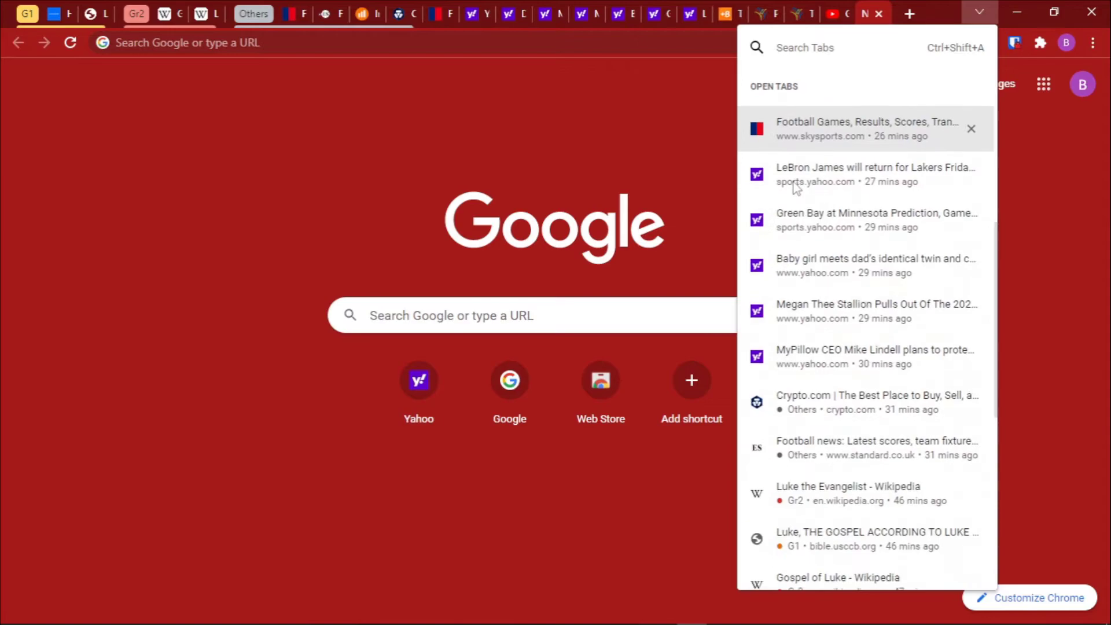
{"action": "scroll", "coordinate": [796, 188], "scroll_direction": "down", "scroll_amount": 5}
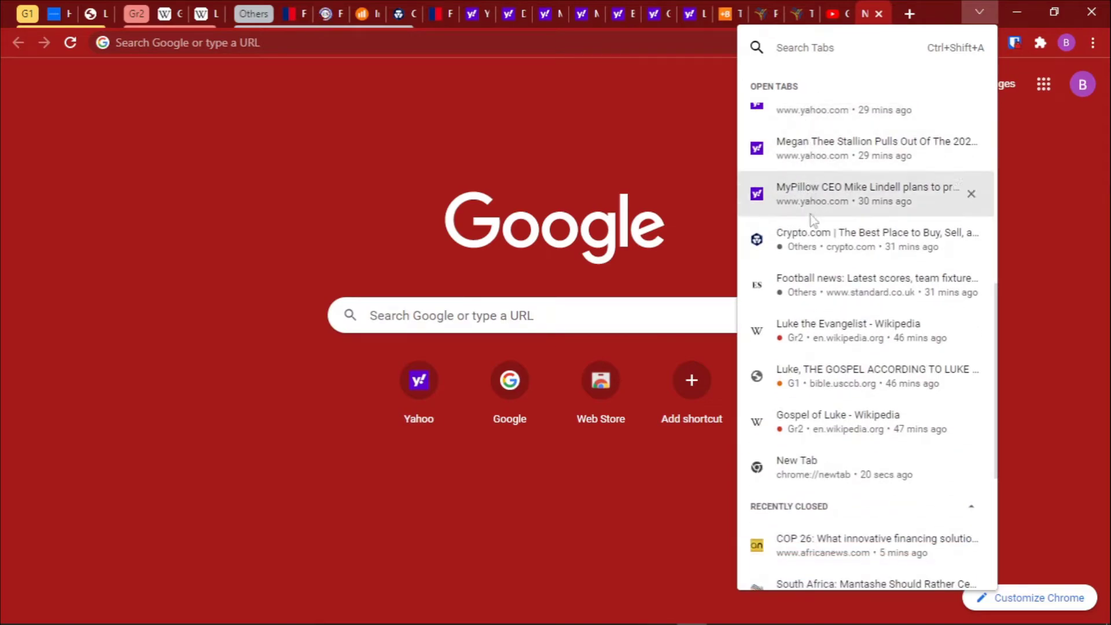
{"action": "scroll", "coordinate": [813, 220], "scroll_direction": "down", "scroll_amount": 2}
{"action": "scroll", "coordinate": [810, 173], "scroll_direction": "up", "scroll_amount": 9}
- Search open tabs for 'iqbroker', then replace the query with the title text 'Instant acce'
{"action": "left_click", "coordinate": [802, 51]}
{"action": "type", "text": "i"}
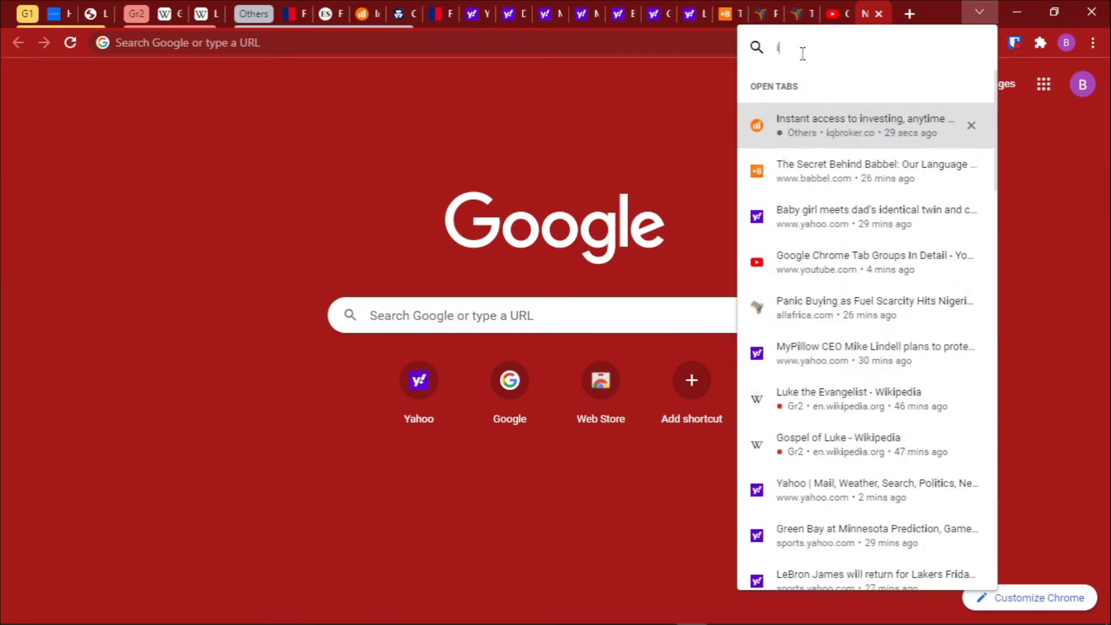
{"action": "type", "text": "q"}
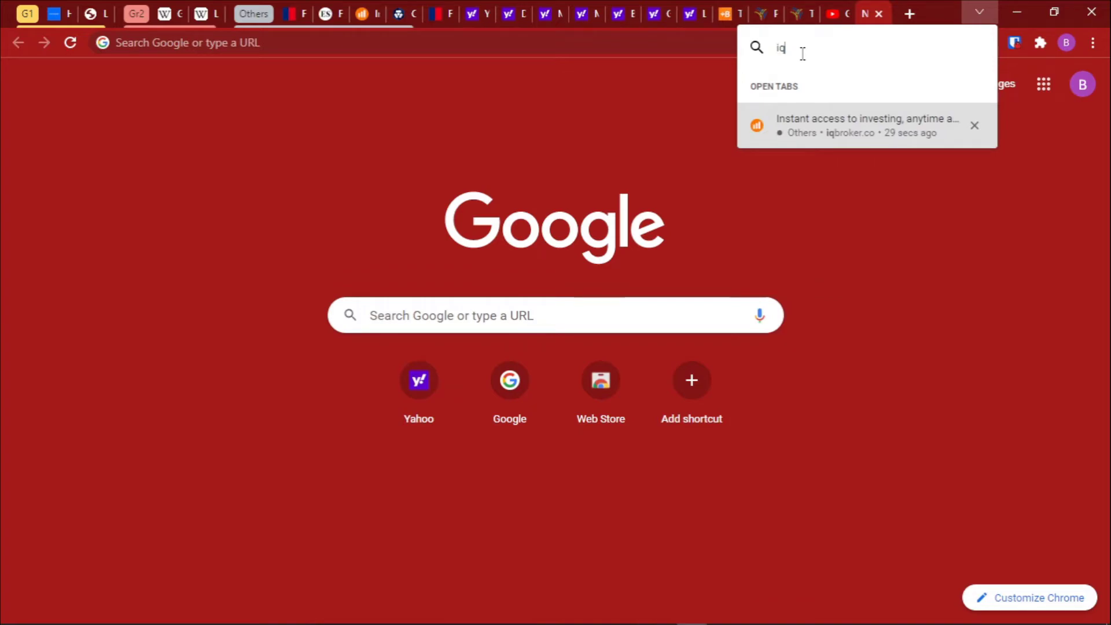
{"action": "type", "text": "broker"}
{"action": "key", "text": "ctrl+a"}
{"action": "key", "text": "BackSpace"}
{"action": "type", "text": "Ins"}
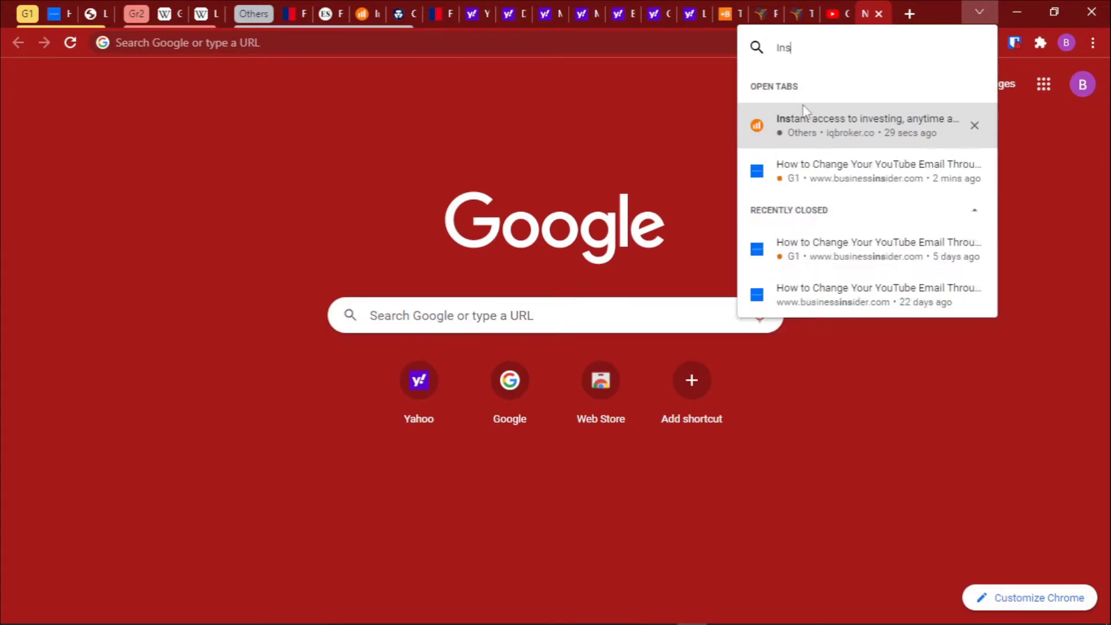
{"action": "type", "text": "tant"}
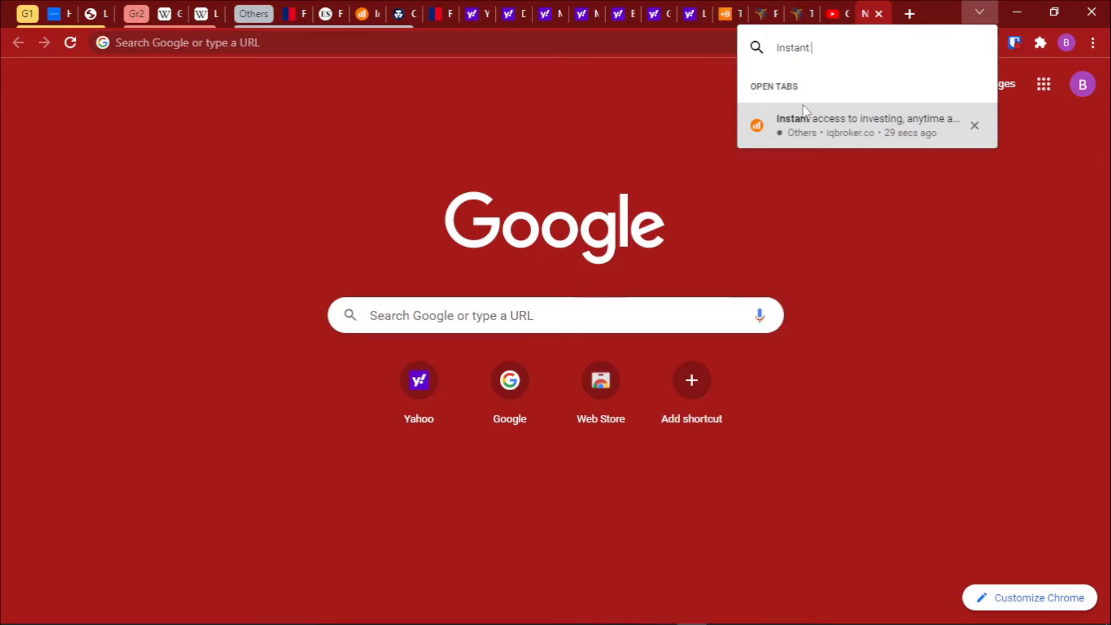
{"action": "type", "text": " aa"}
{"action": "key", "text": "BackSpace"}
{"action": "type", "text": "cce"}
- Switch to the iqbroker investing tab from the search results and scroll its page
{"action": "left_click", "coordinate": [831, 126]}
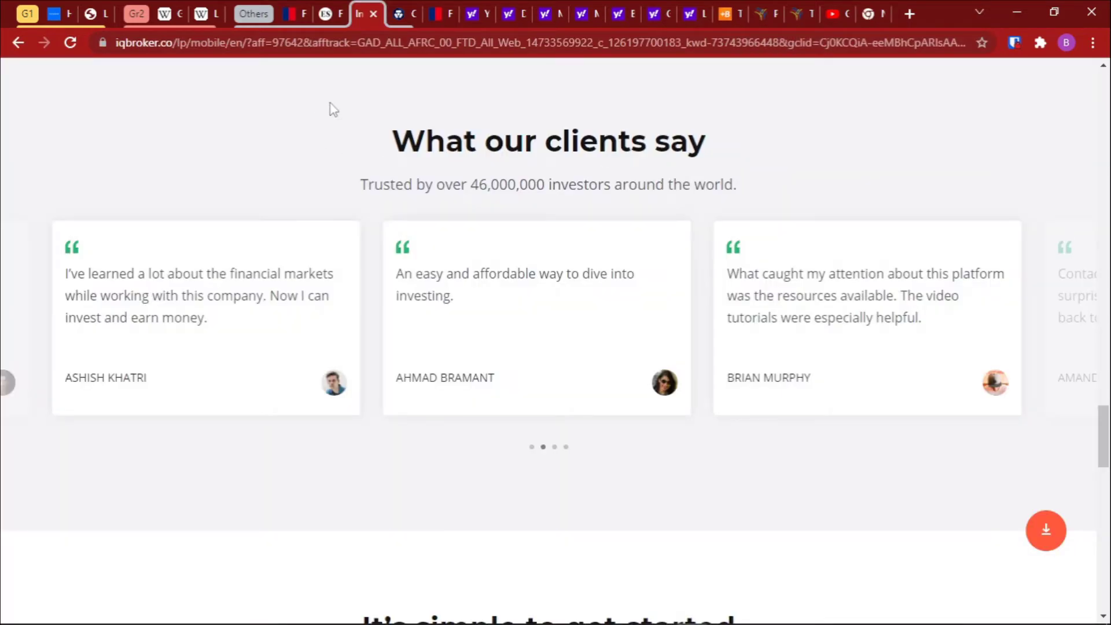
{"action": "scroll", "coordinate": [471, 307], "scroll_direction": "down", "scroll_amount": 1}
{"action": "scroll", "coordinate": [473, 315], "scroll_direction": "up", "scroll_amount": 3}
{"action": "scroll", "coordinate": [473, 316], "scroll_direction": "up", "scroll_amount": 20}
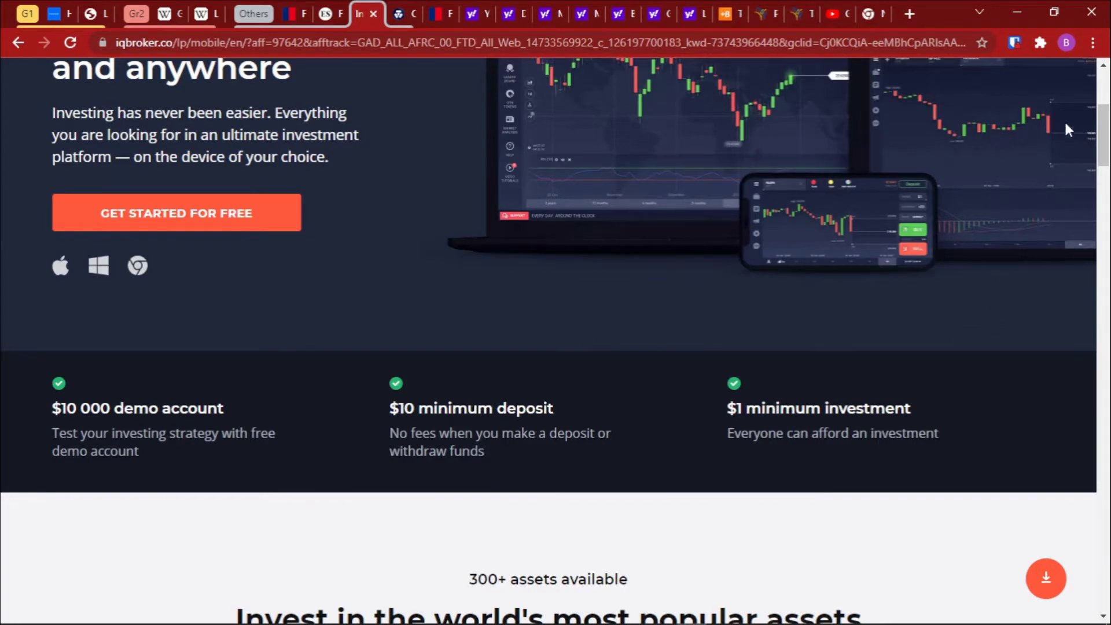
- Open tab search and scroll down to the Recently Closed entries
{"action": "left_click", "coordinate": [977, 14]}
{"action": "scroll", "coordinate": [840, 346], "scroll_direction": "down", "scroll_amount": 10}
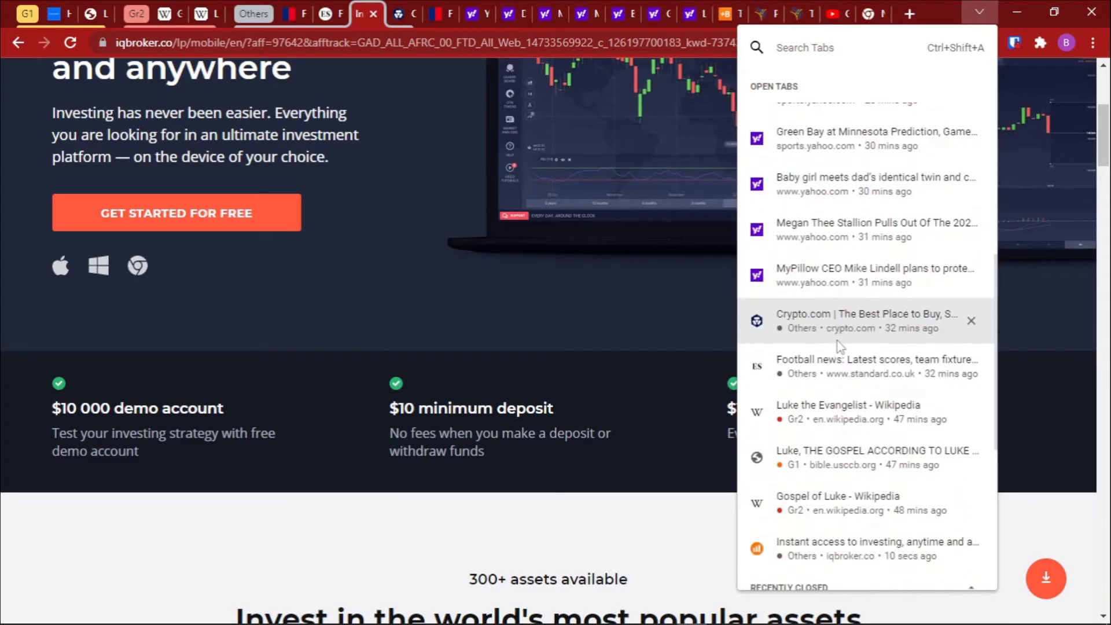
{"action": "scroll", "coordinate": [840, 346], "scroll_direction": "down", "scroll_amount": 5}
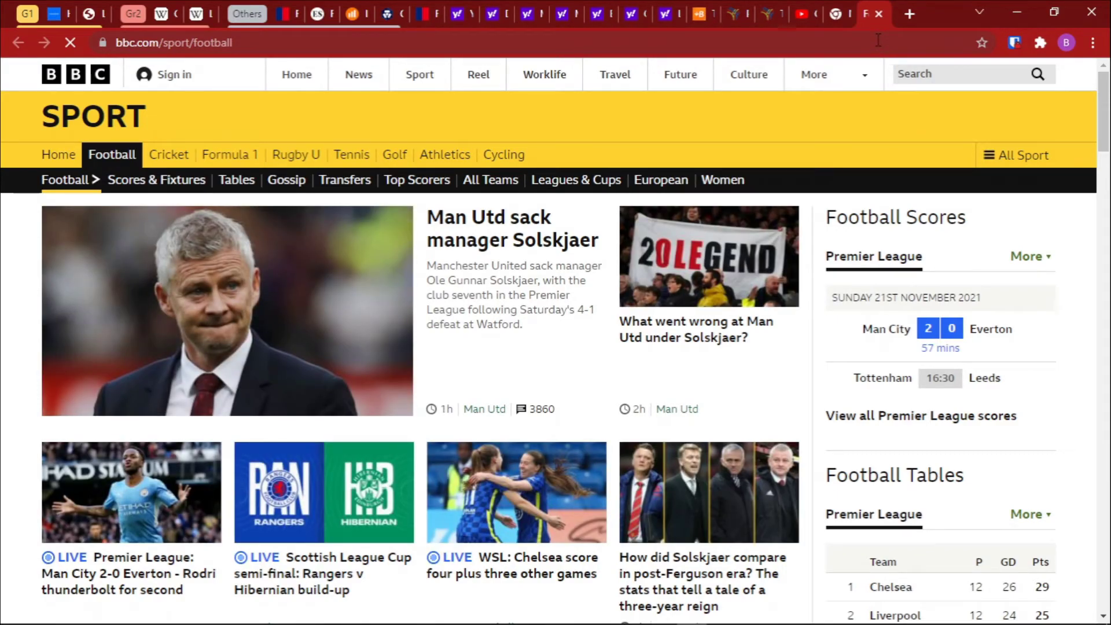
- From the BBC Sport page, scroll tab search to Recently Closed, showing the africanews COP 26 article
{"action": "left_click", "coordinate": [984, 7]}
{"action": "scroll", "coordinate": [851, 285], "scroll_direction": "down", "scroll_amount": 6}
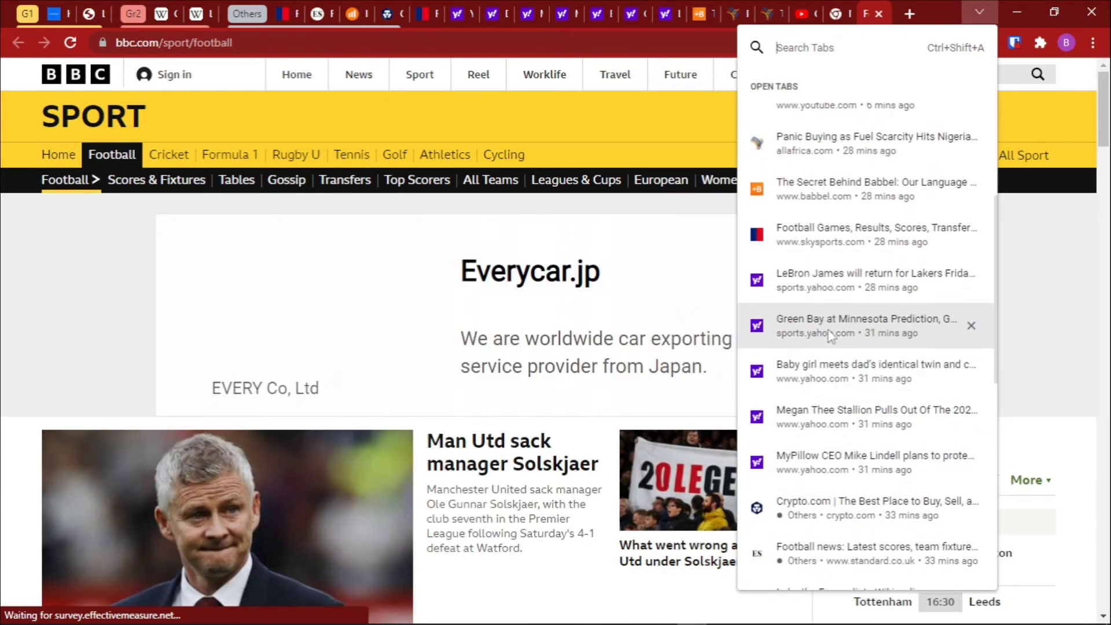
{"action": "scroll", "coordinate": [830, 335], "scroll_direction": "down", "scroll_amount": 10}
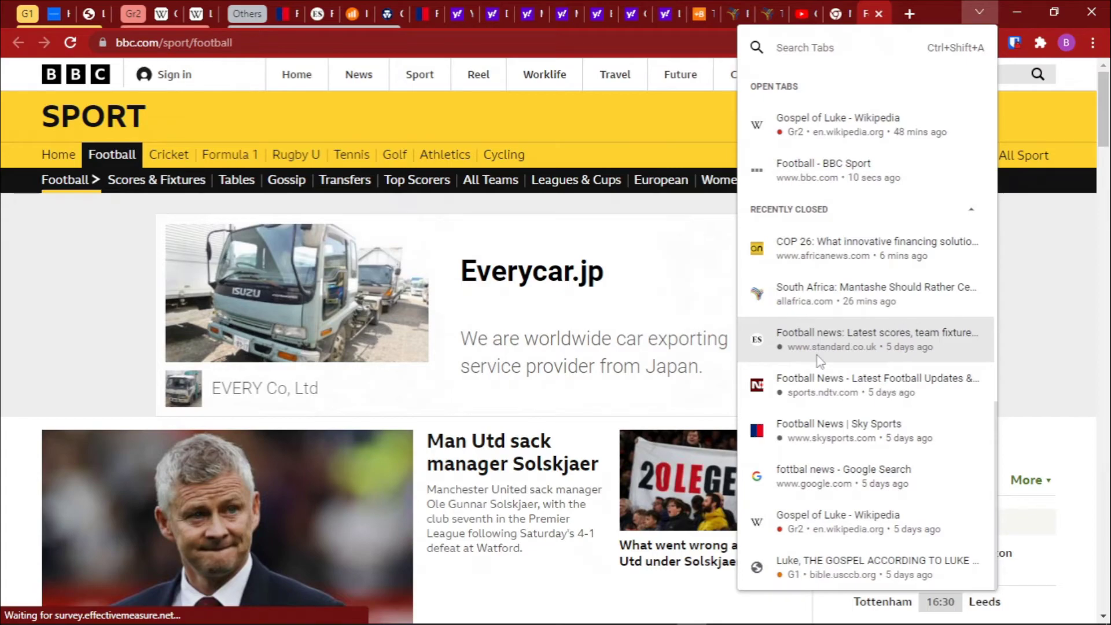
{"action": "scroll", "coordinate": [820, 361], "scroll_direction": "up", "scroll_amount": 2}
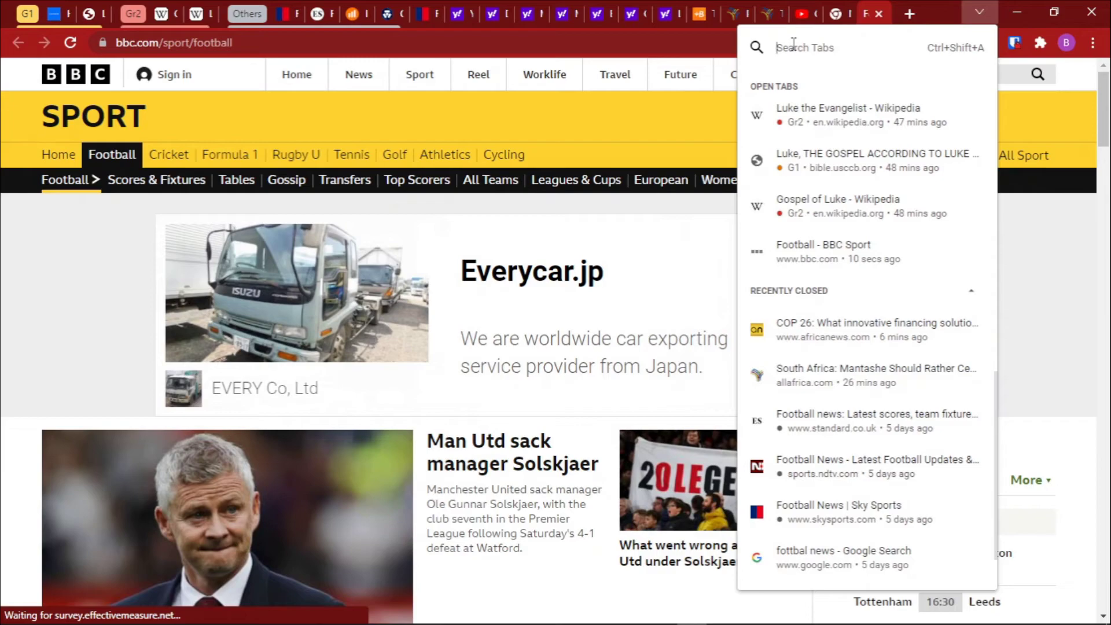
{"action": "scroll", "coordinate": [796, 278], "scroll_direction": "down", "scroll_amount": 3}
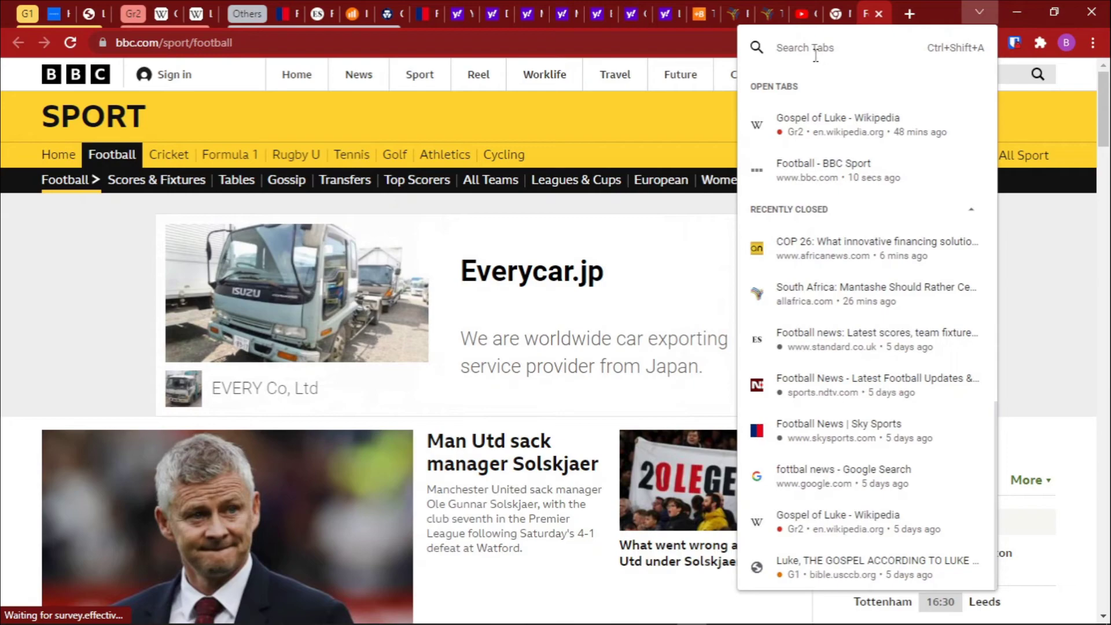
- Search tabs for 'africanews', reopen the closed COP 26 article, and show the tab list again
{"action": "type", "text": "africanews"}
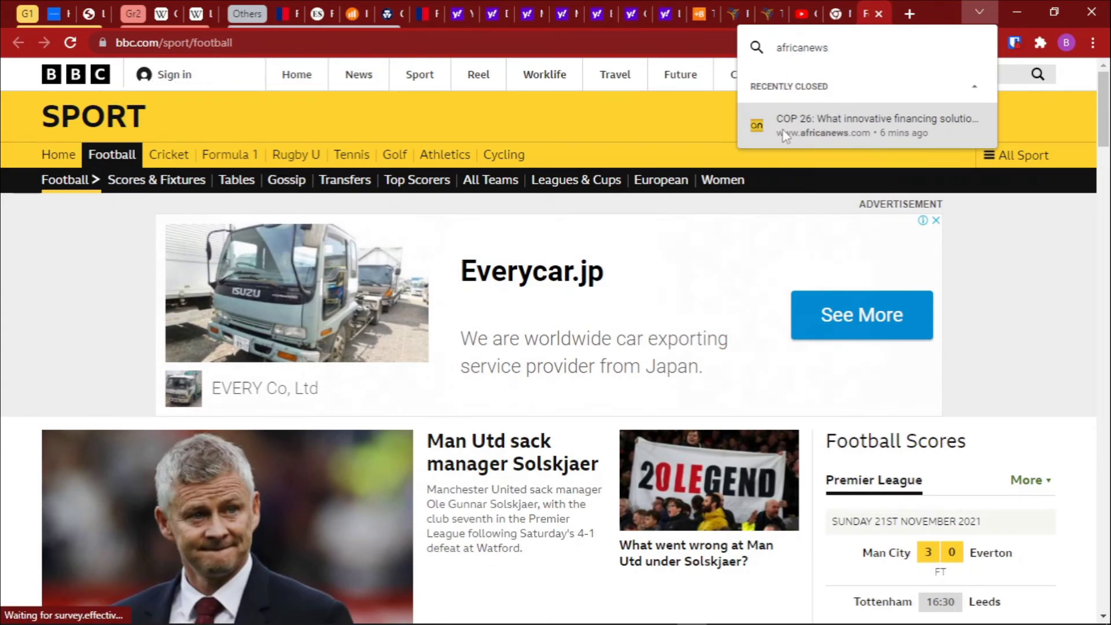
{"action": "left_click", "coordinate": [864, 122]}
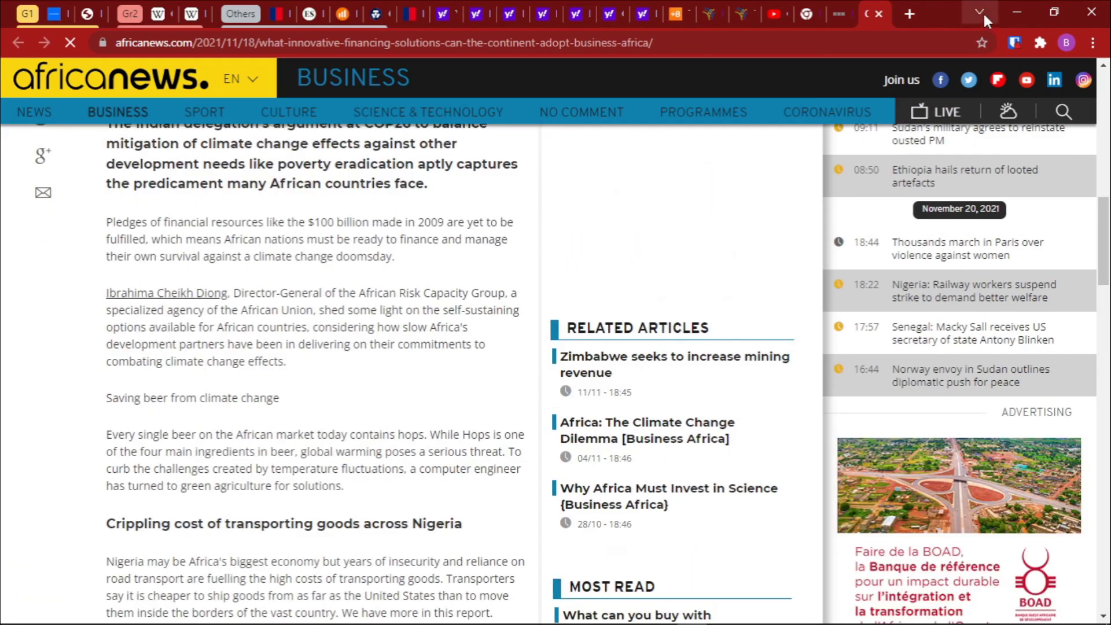
{"action": "left_click", "coordinate": [981, 11]}
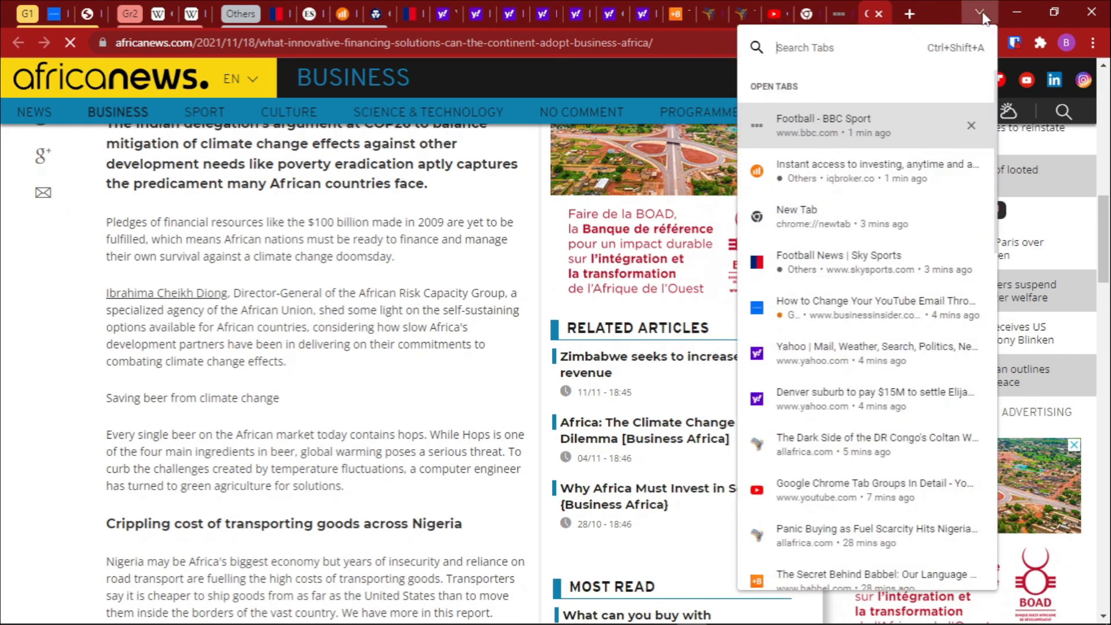